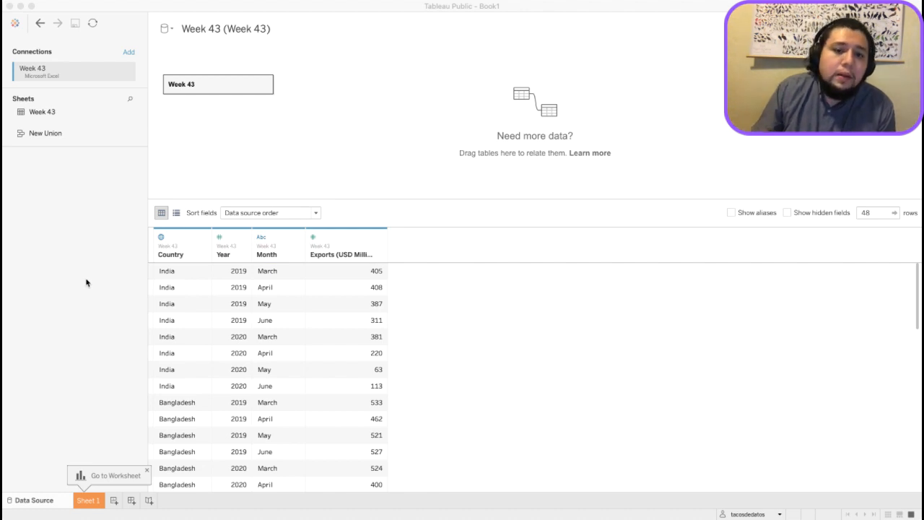
Review the rows of the Week 43 data source and open the Sheet 1 worksheet.
left_click(17, 242)
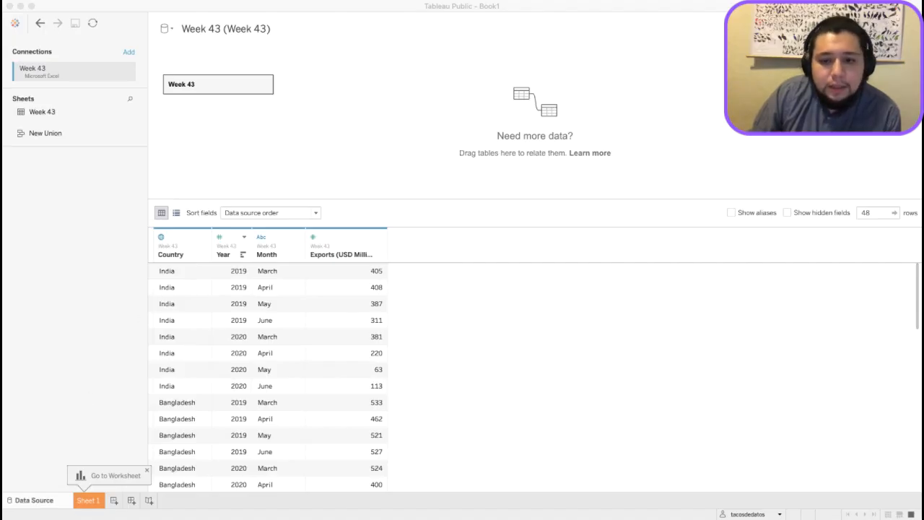
left_click(156, 452)
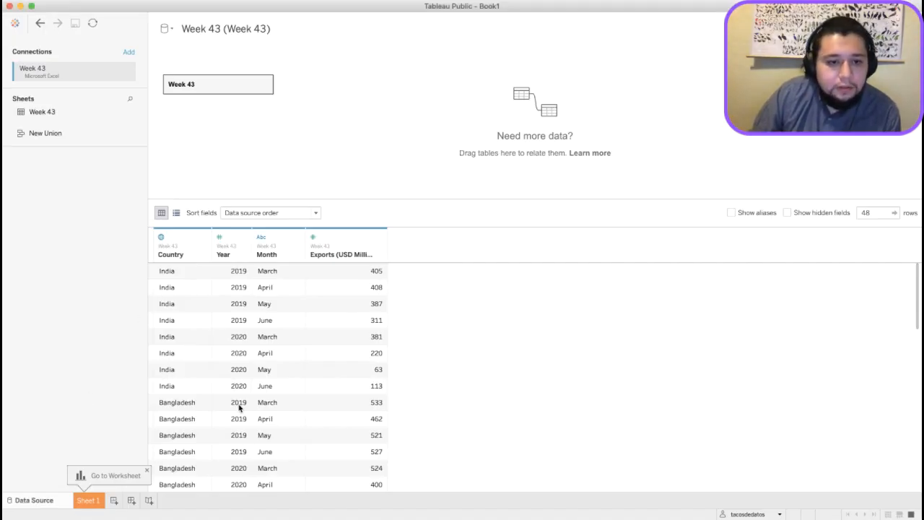
scroll(238, 407, "down", 15)
left_click(89, 500)
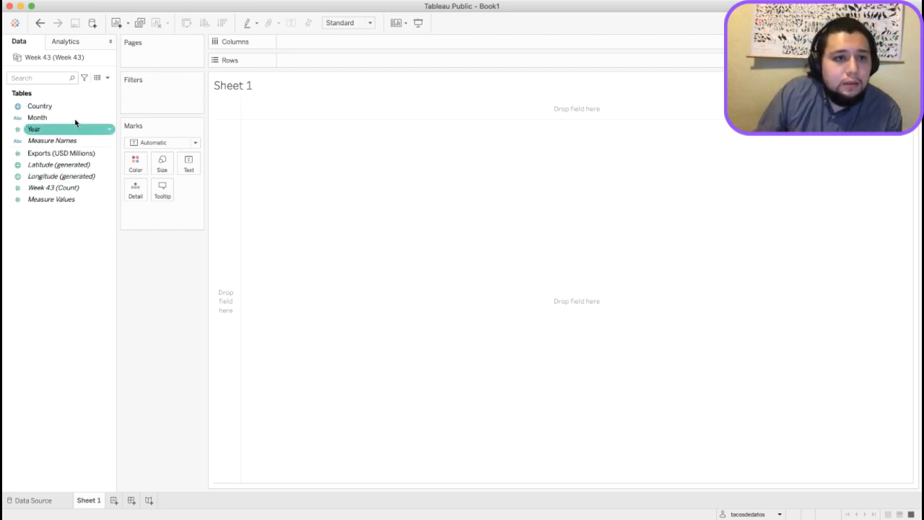
Place Month on rows and Year on columns as a discrete field, and colour the marks by Country.
double_click(44, 117)
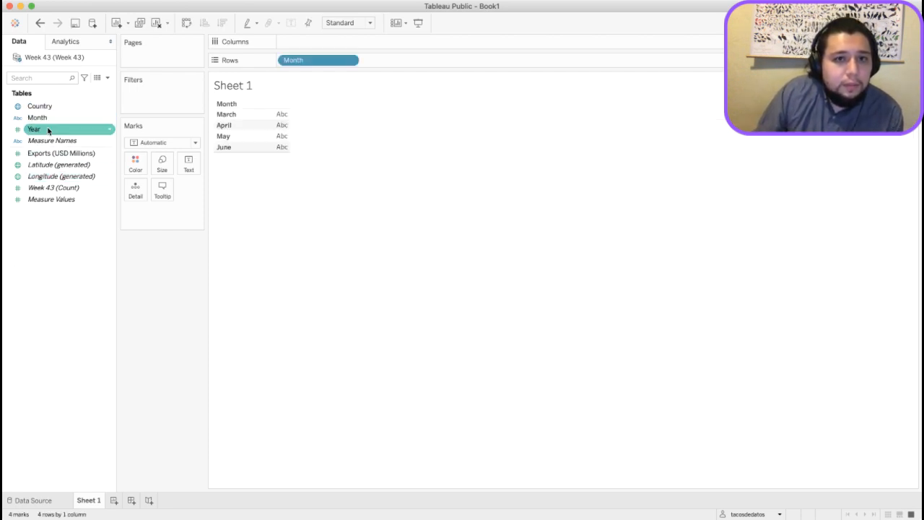
double_click(48, 129)
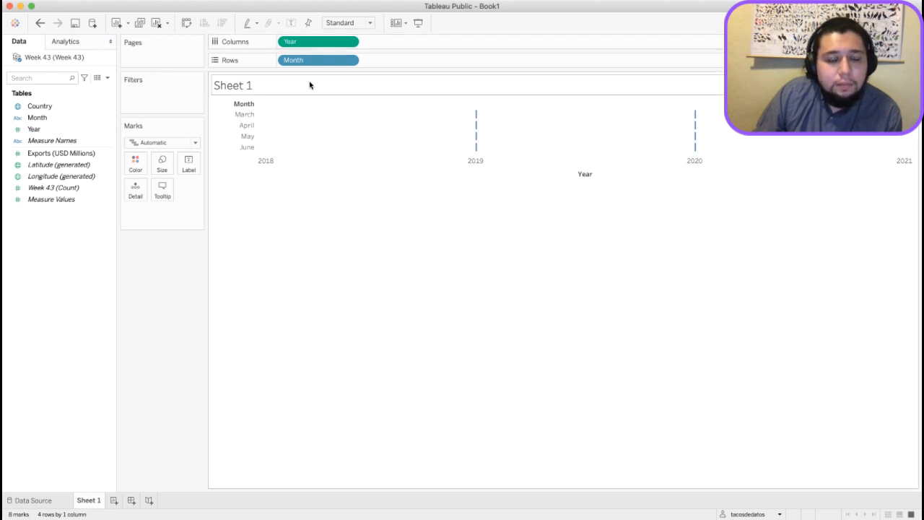
double_click(45, 107)
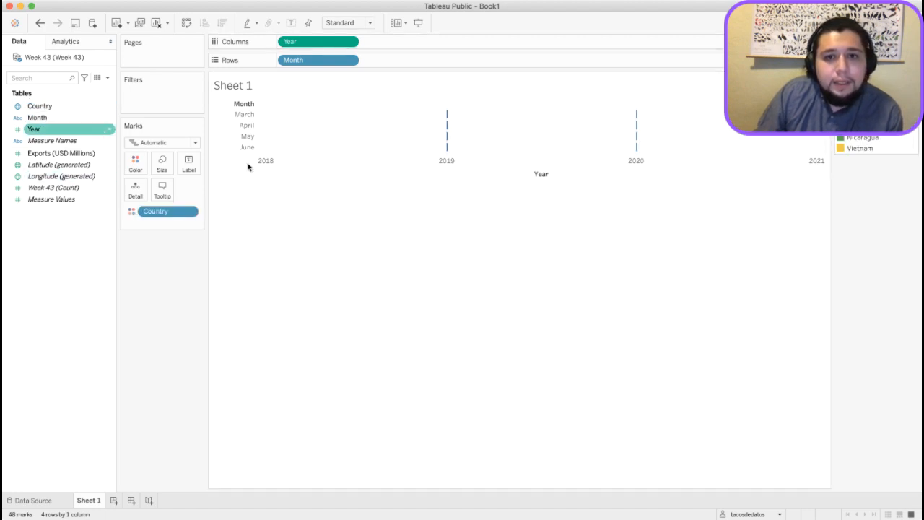
left_click(351, 42)
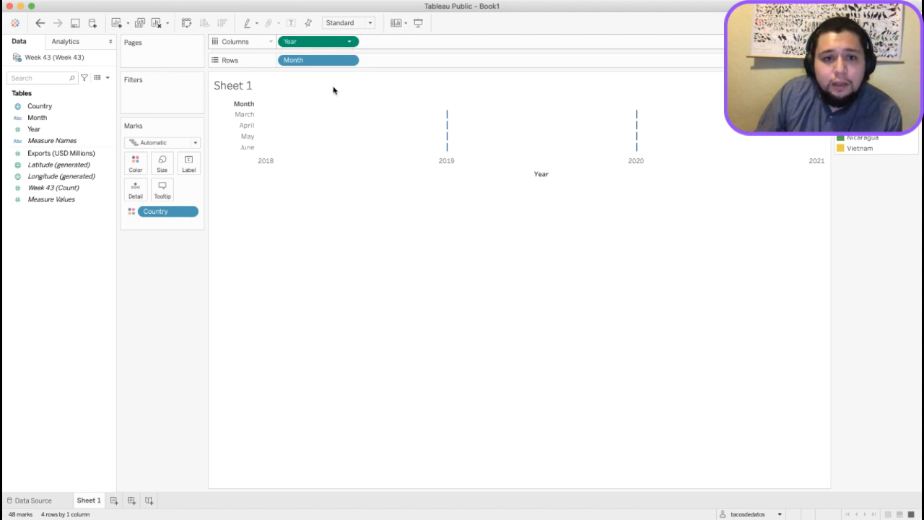
left_click(320, 166)
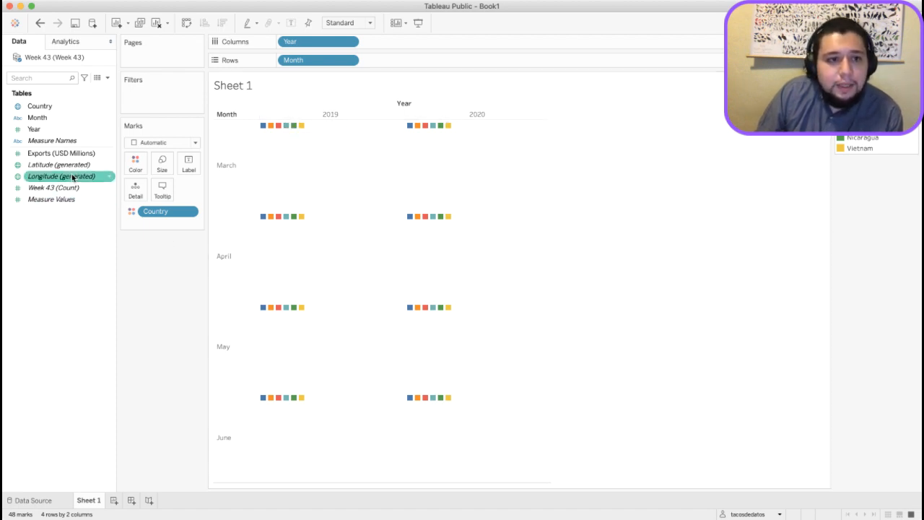
Add Exports (USD Millions) to the rows and move Month to the columns after Year.
left_click_drag(59, 154, 387, 64)
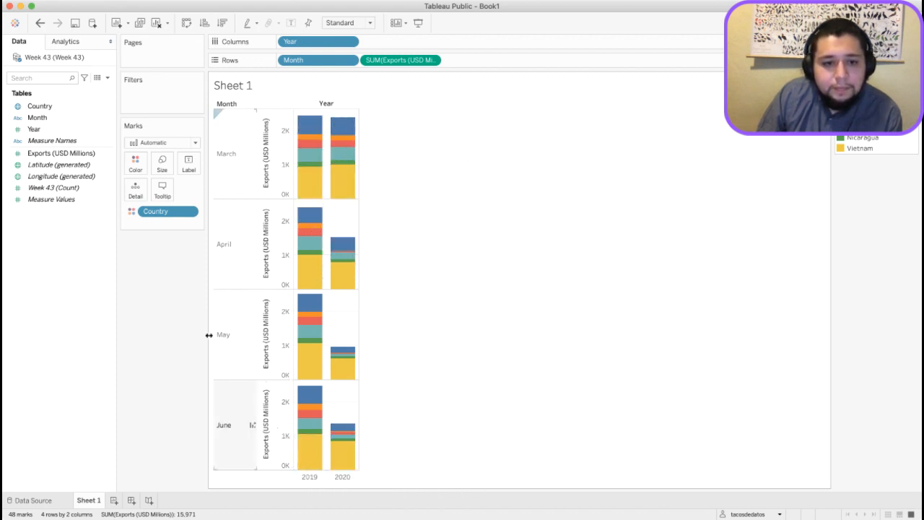
left_click_drag(312, 60, 396, 42)
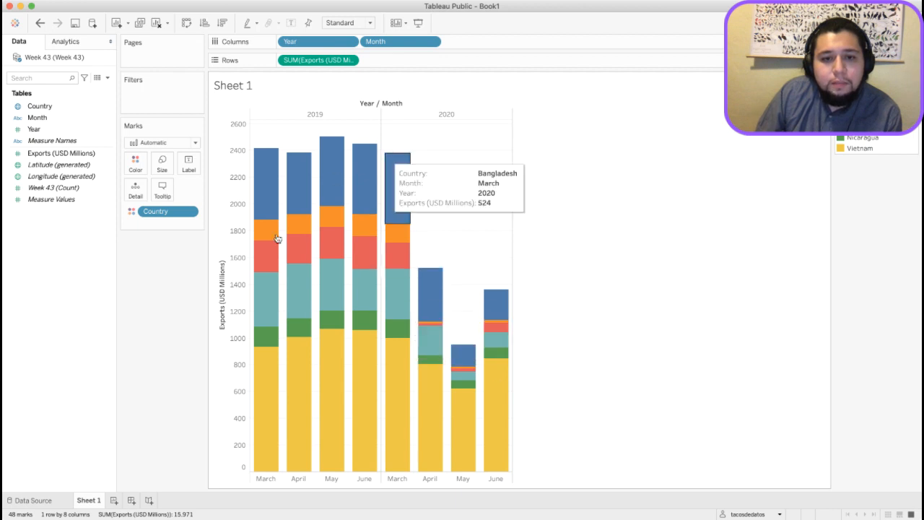
mouse_move(306, 269)
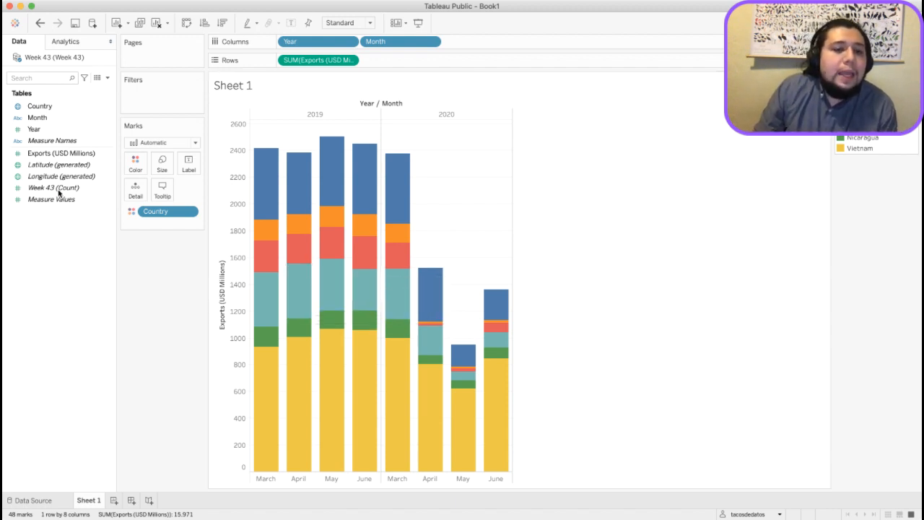
Apply a Difference table calculation to exports against the same month of the previous year, and filter out the null values.
left_click_drag(41, 106, 162, 103)
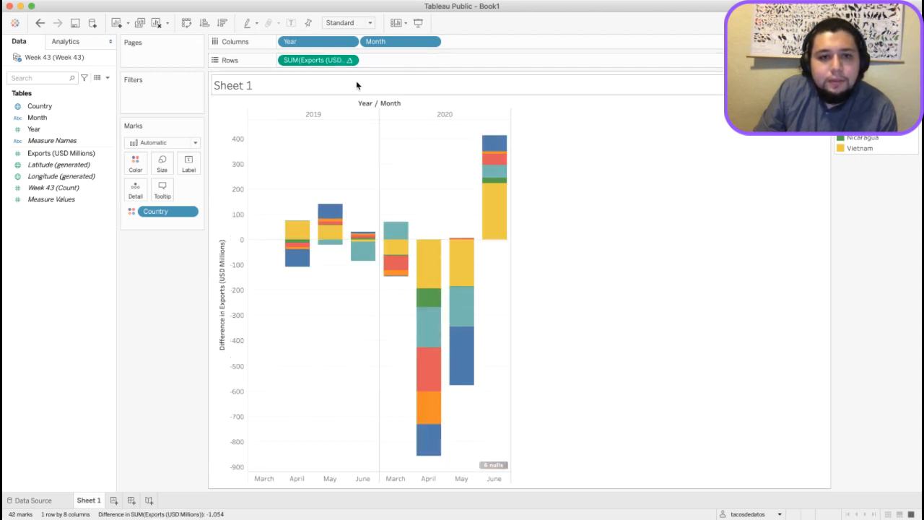
mouse_move(276, 266)
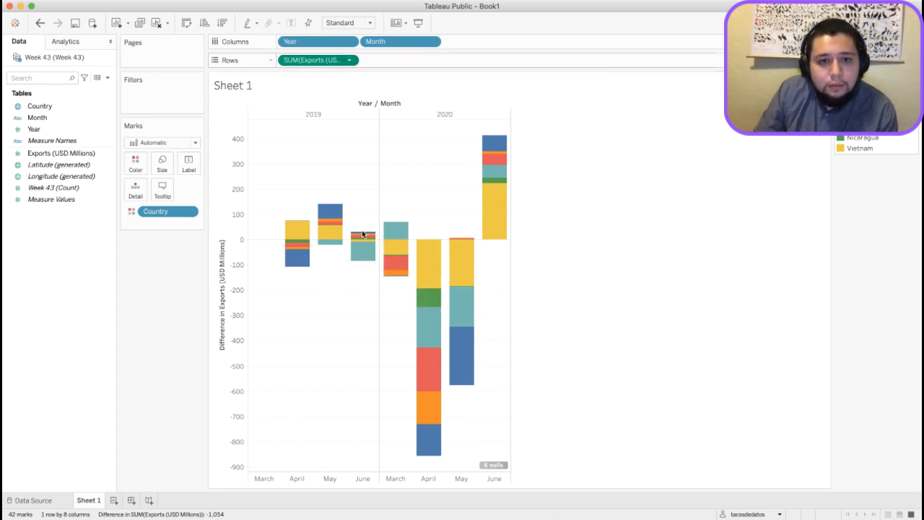
left_click(427, 301)
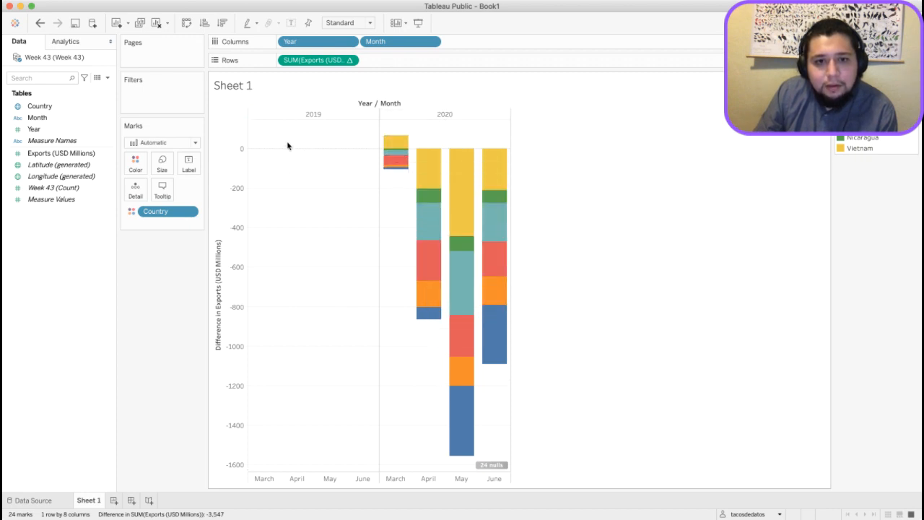
left_click(492, 467)
left_click(429, 255)
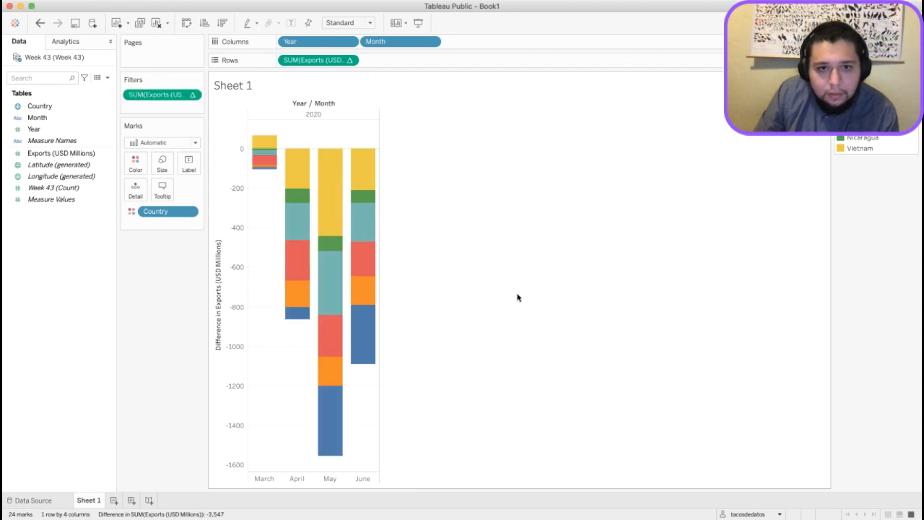
Create a parameter named Numero de columnas with a range of 1 to 3 and a current value of 3.
mouse_move(312, 222)
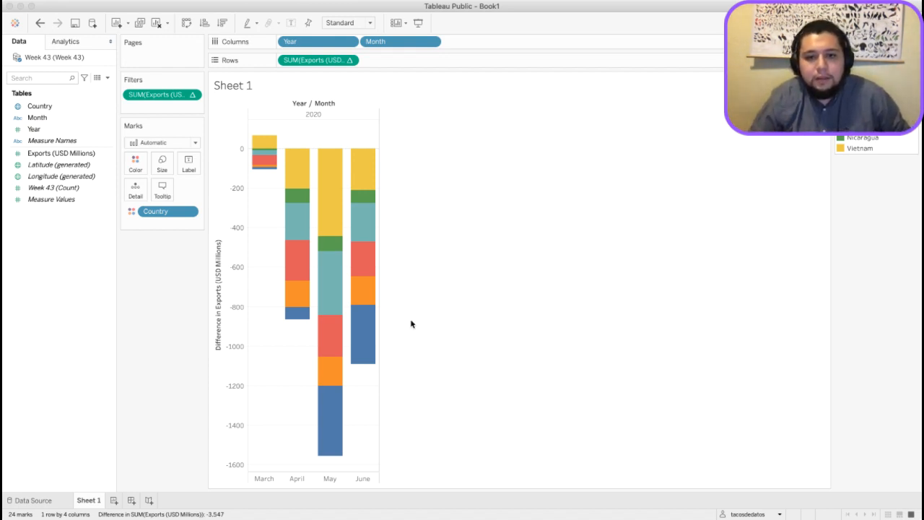
left_click(585, 449)
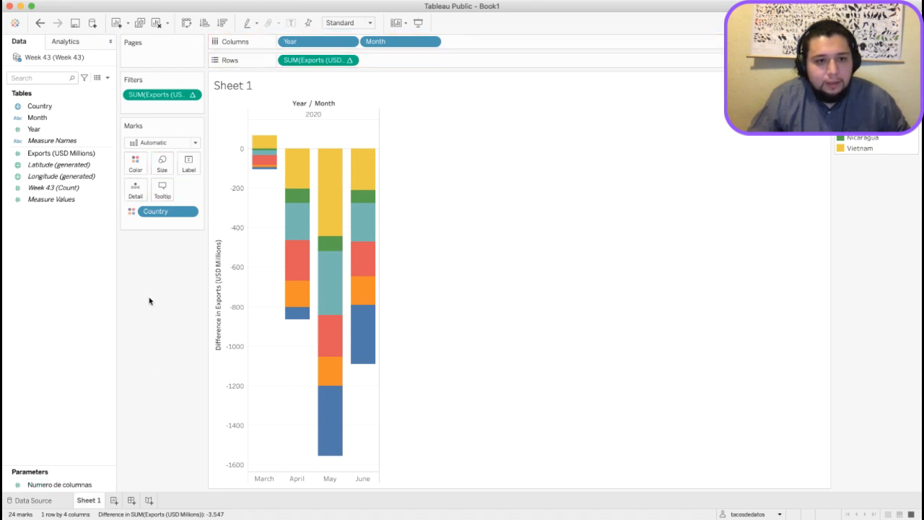
left_click(56, 489)
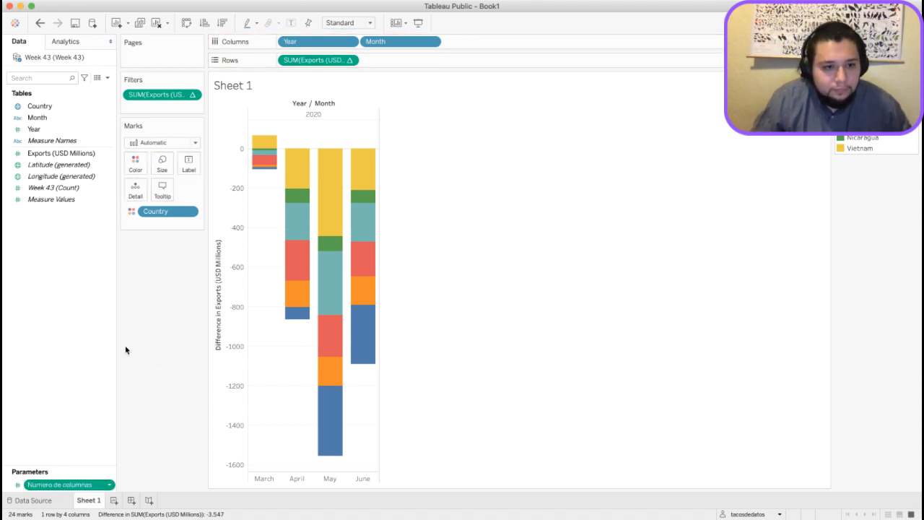
double_click(63, 487)
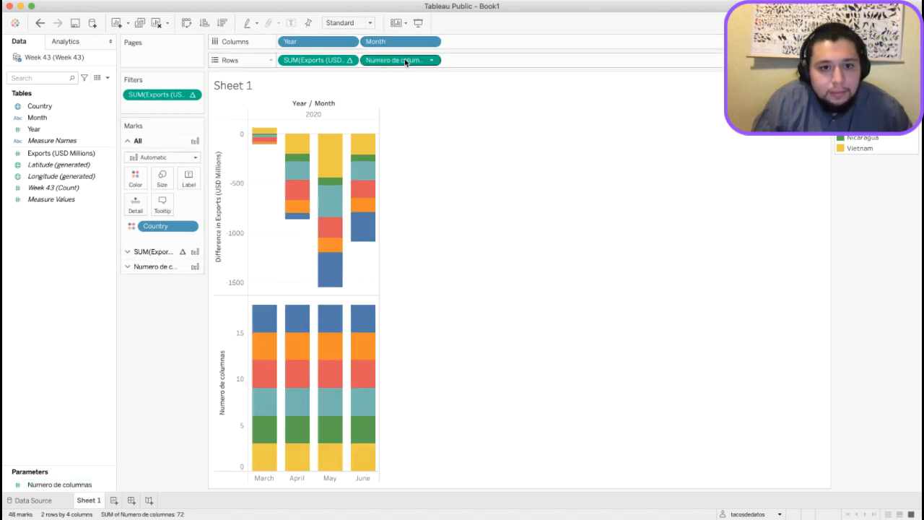
left_click_drag(404, 58, 69, 422)
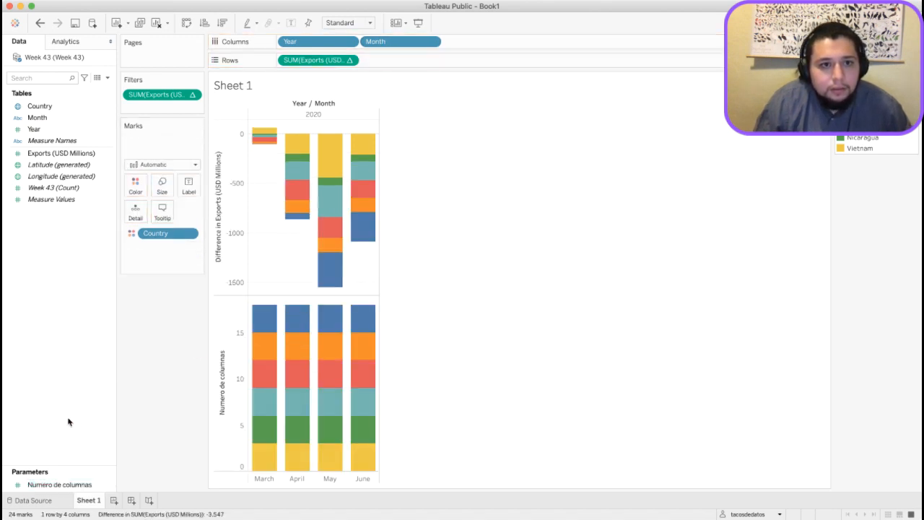
Show the Numero de columnas parameter control, test it at 1 and back at 3, and hide the control.
left_click(59, 484)
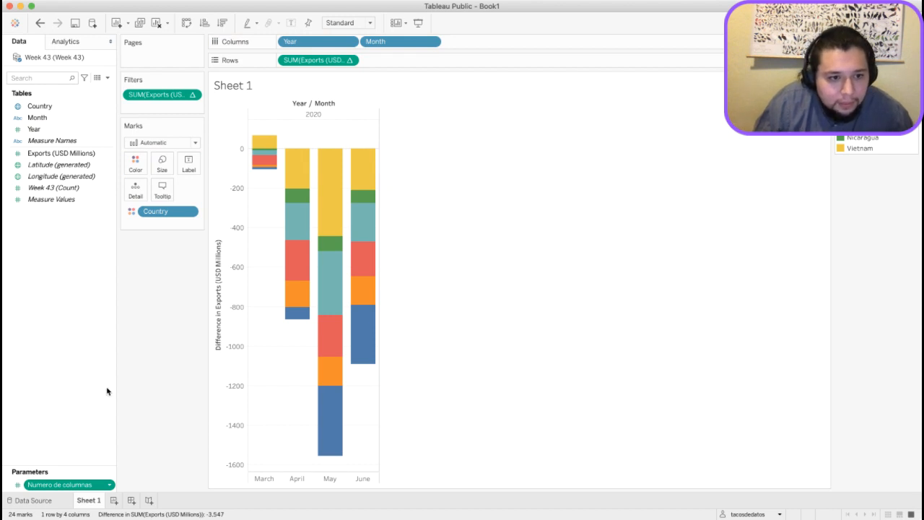
left_click(116, 318)
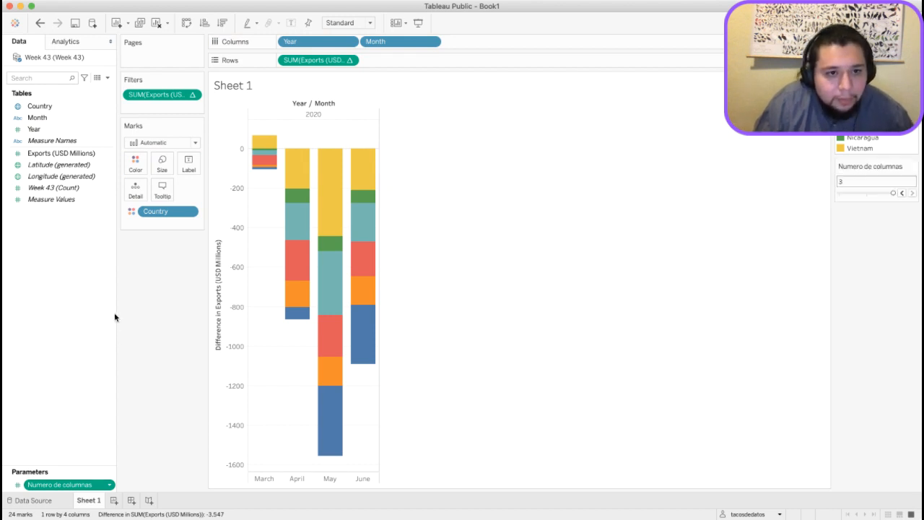
left_click(902, 193)
left_click(902, 193)
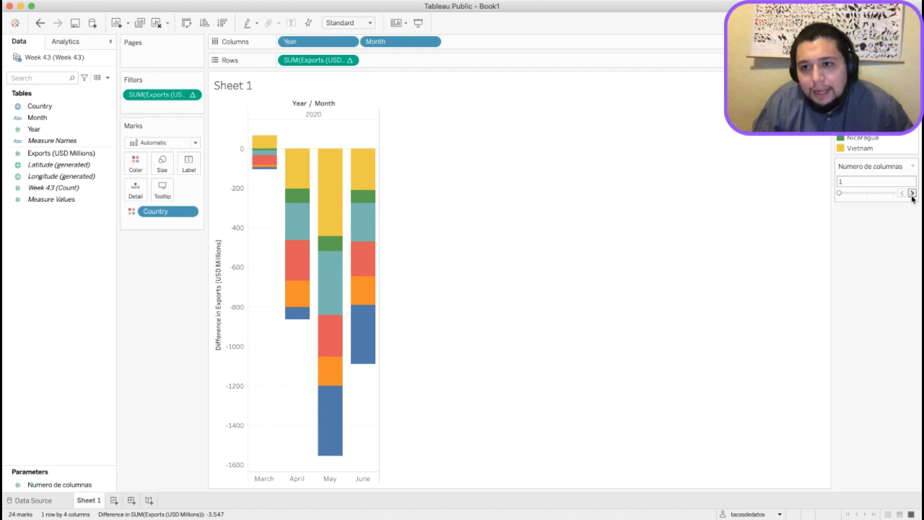
left_click(912, 194)
left_click(912, 193)
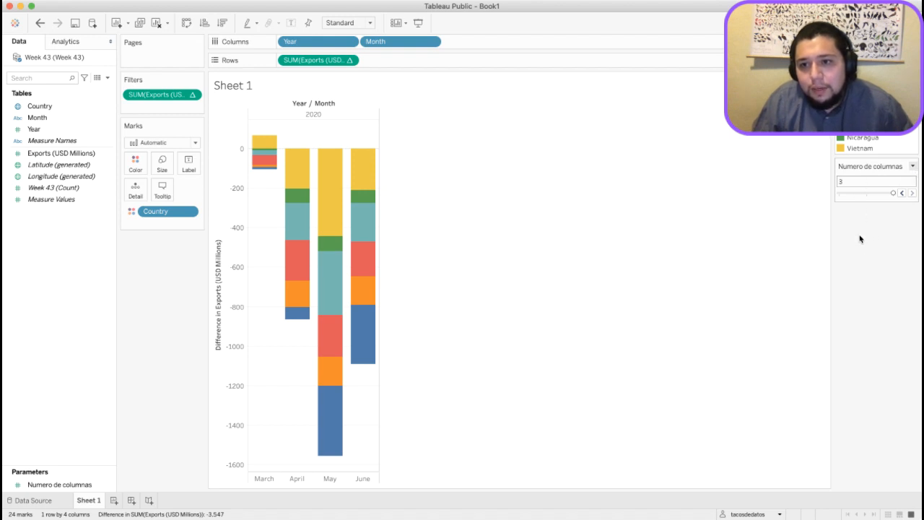
left_click(856, 265)
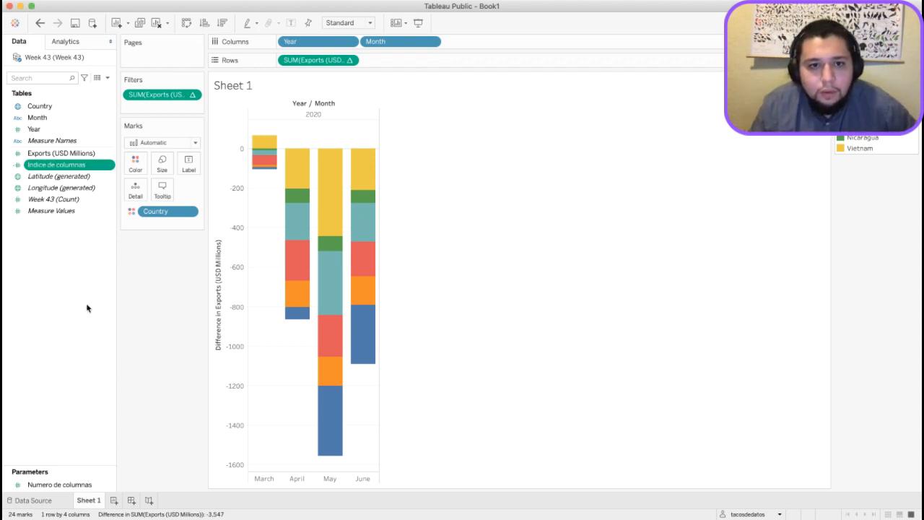
Create a calculated field named Indice de filas.
left_click(39, 229)
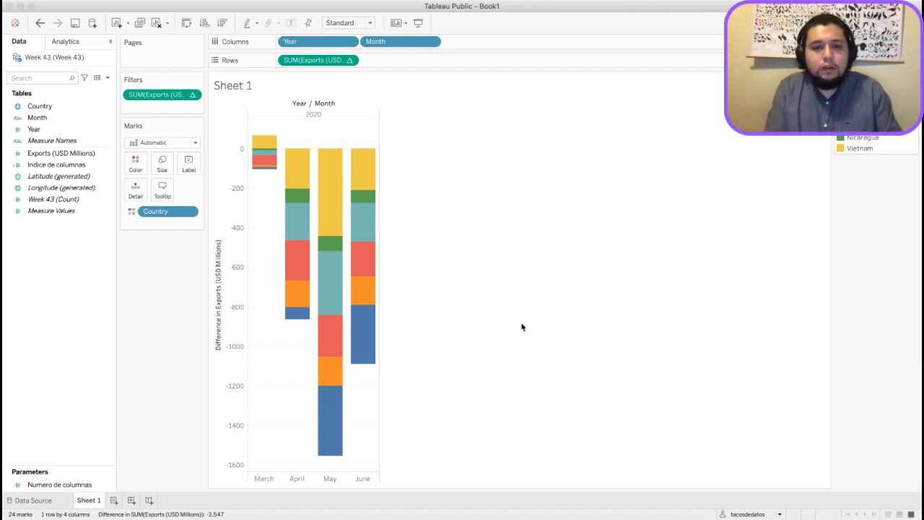
left_click(558, 328)
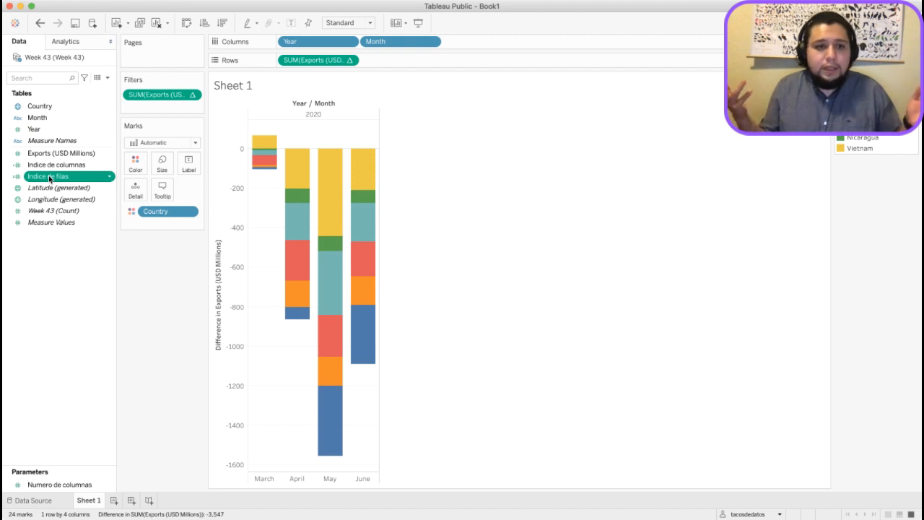
Convert the Indice de filas and Indice de columnas fields to discrete.
mouse_move(49, 178)
left_mouse_down()
mouse_move(151, 157)
mouse_move(278, 65)
mouse_move(350, 63)
mouse_move(92, 183)
mouse_move(54, 179)
left_mouse_up()
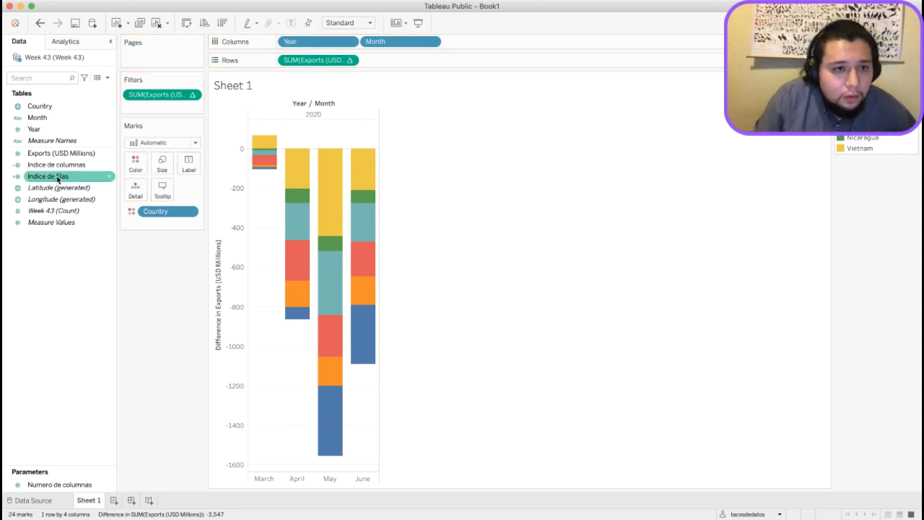
left_click(54, 179)
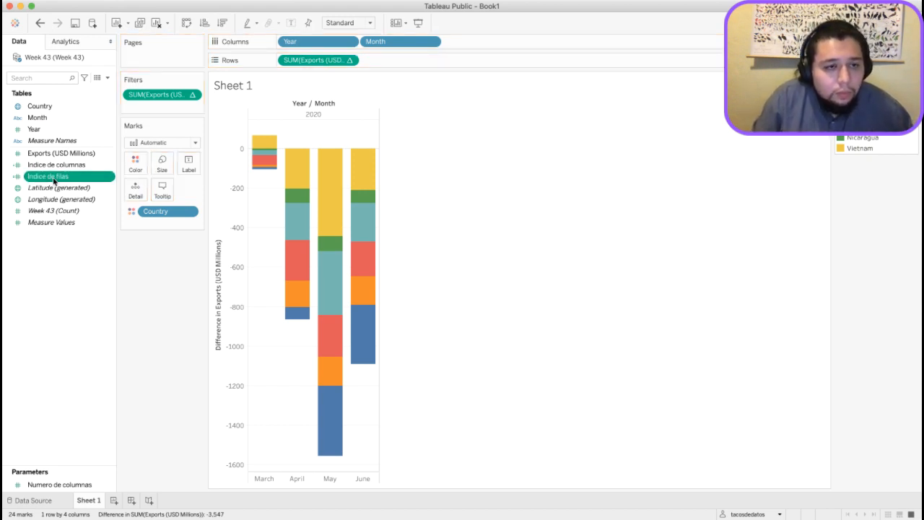
left_click(112, 307)
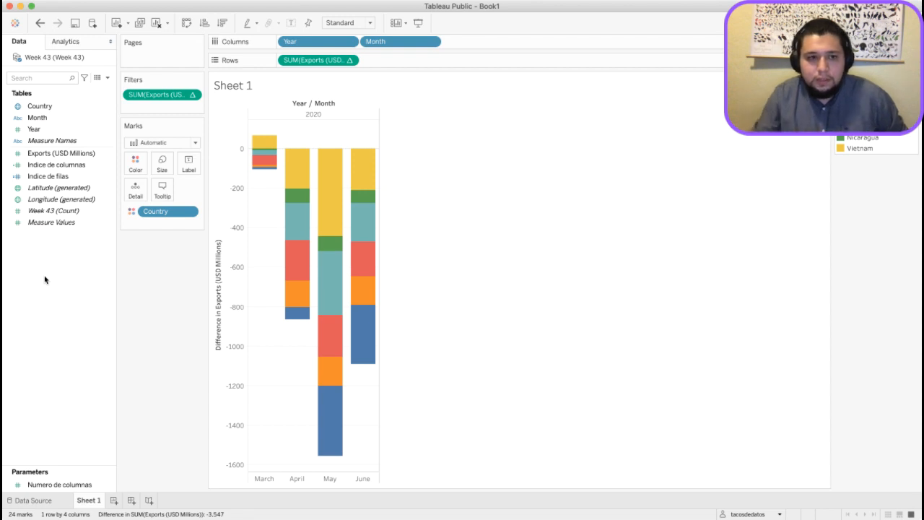
left_click(52, 166)
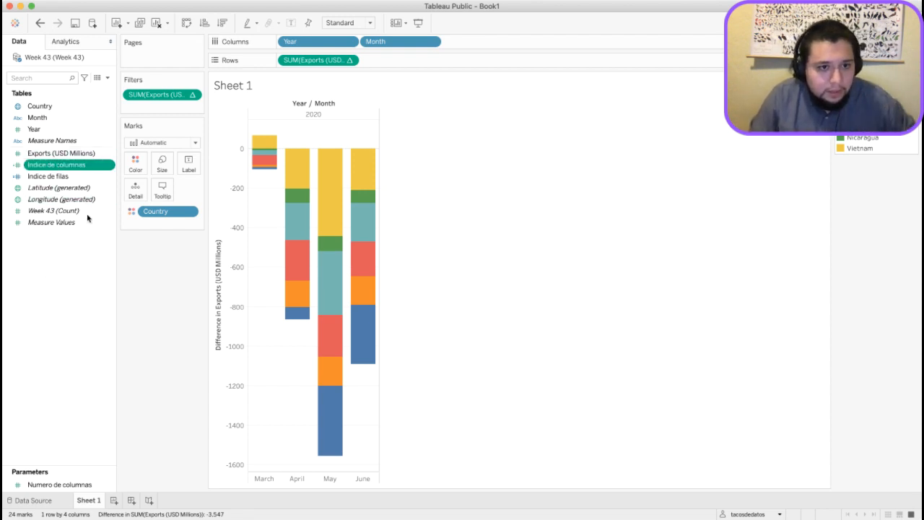
left_click(92, 292)
Place Indice de filas first on rows and Indice de columnas first on columns, with Indice de columnas computed using Country.
left_click_drag(60, 177, 281, 62)
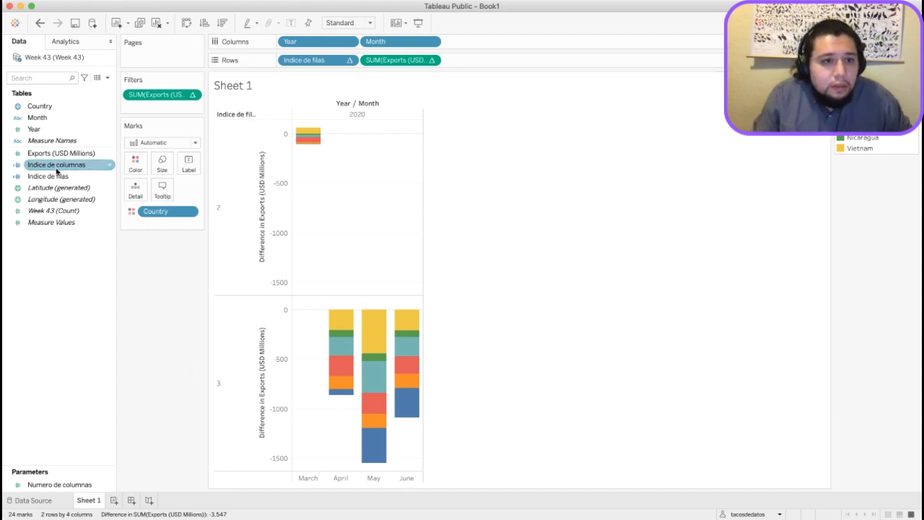
left_click_drag(57, 169, 291, 43)
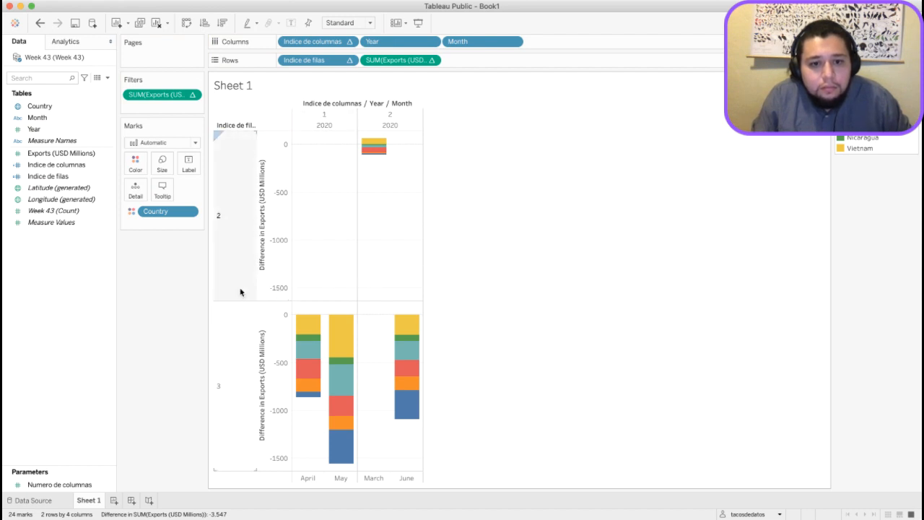
left_click(354, 44)
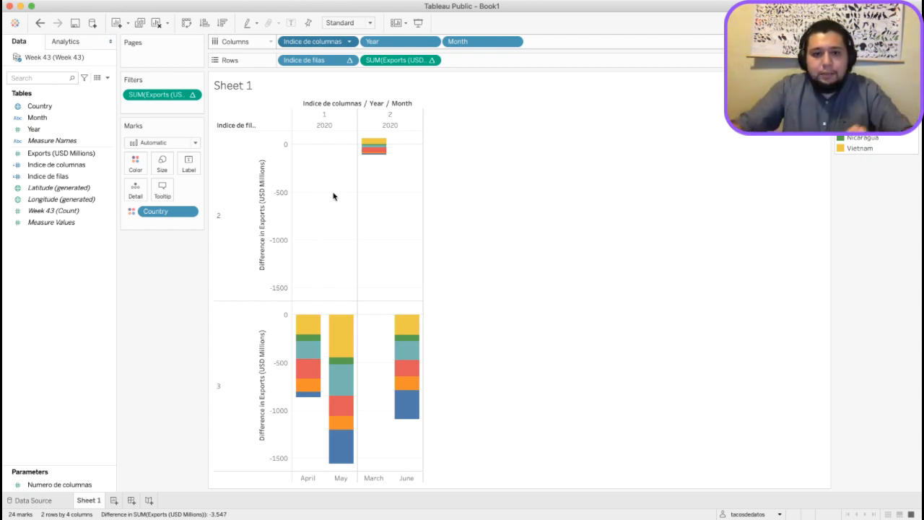
left_click(433, 289)
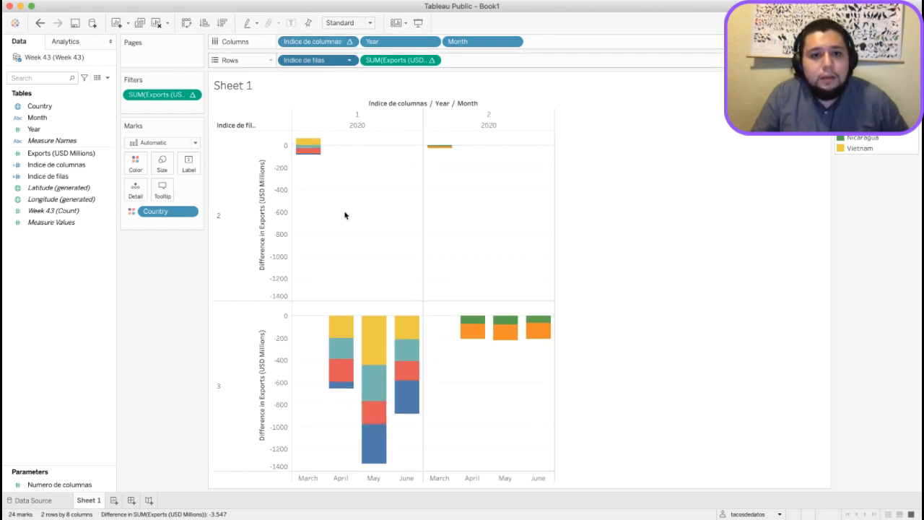
Compute the Indice de filas table calculation on rows using Country.
left_click(423, 308)
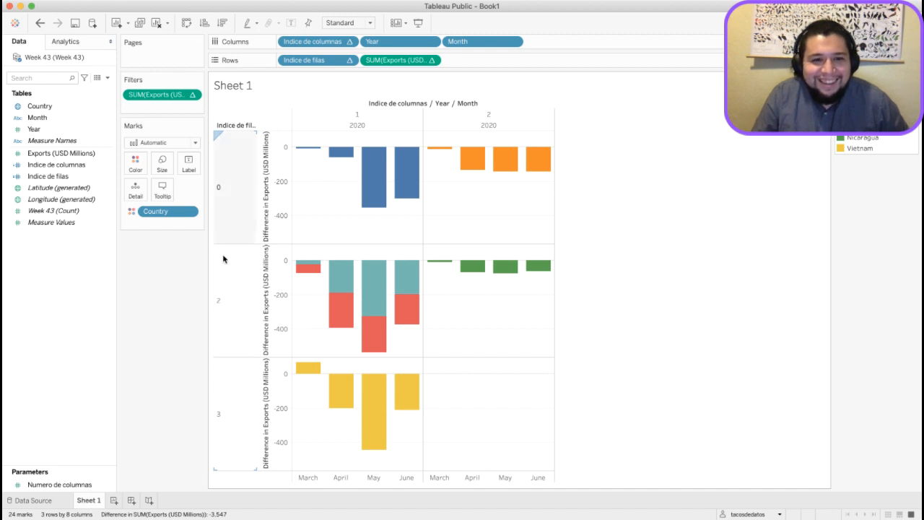
left_click(348, 65)
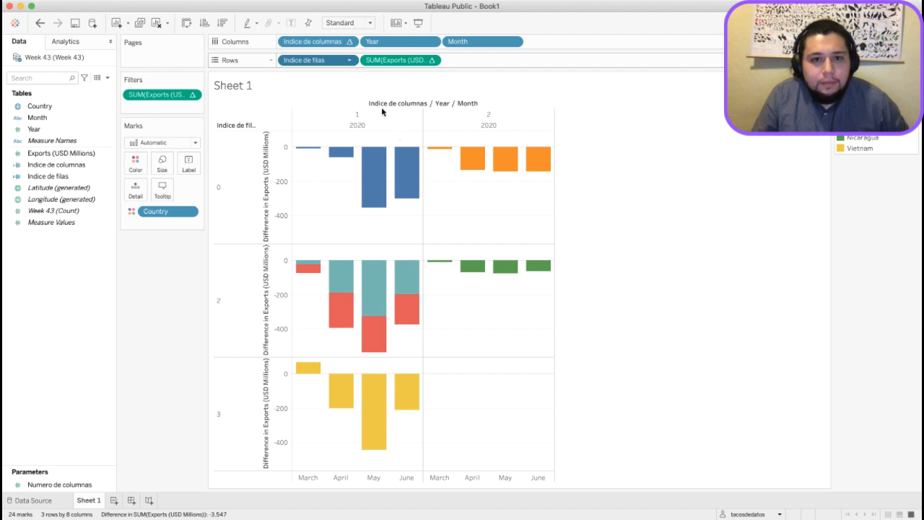
Correct the Indice de columnas and Indice de filas formulas so the countries fill a grid of three columns and two rows.
left_click(167, 261)
left_click(52, 178)
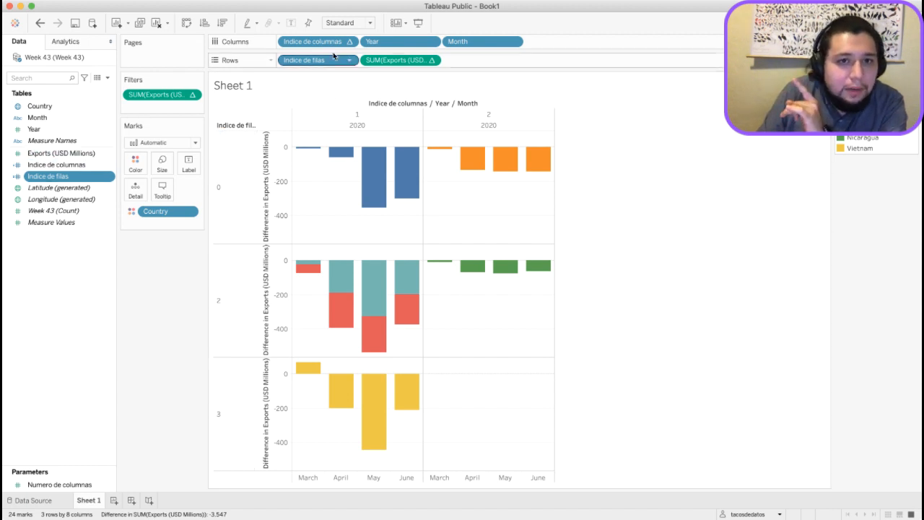
left_click(58, 165)
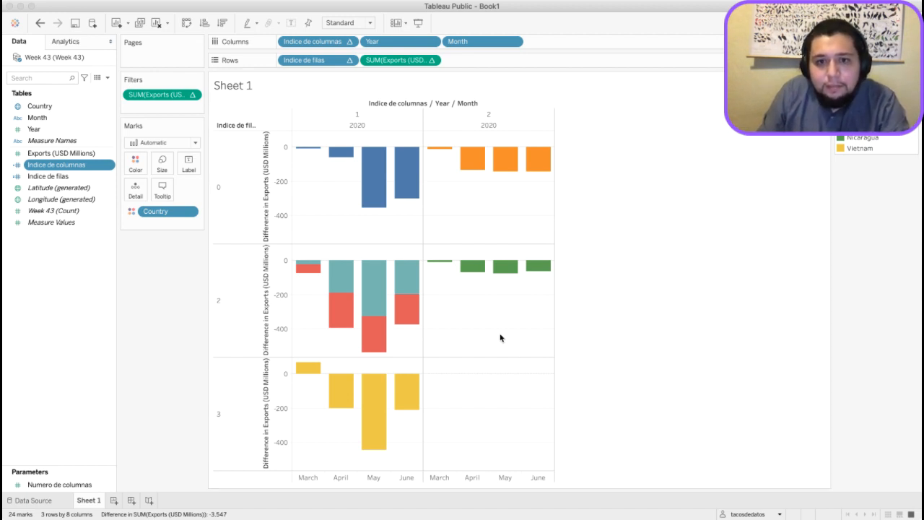
key("super+z")
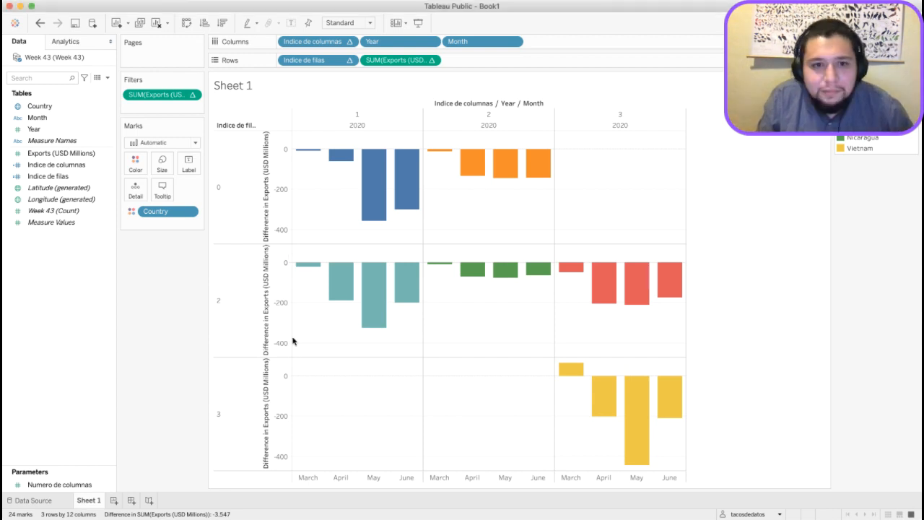
left_click(64, 182)
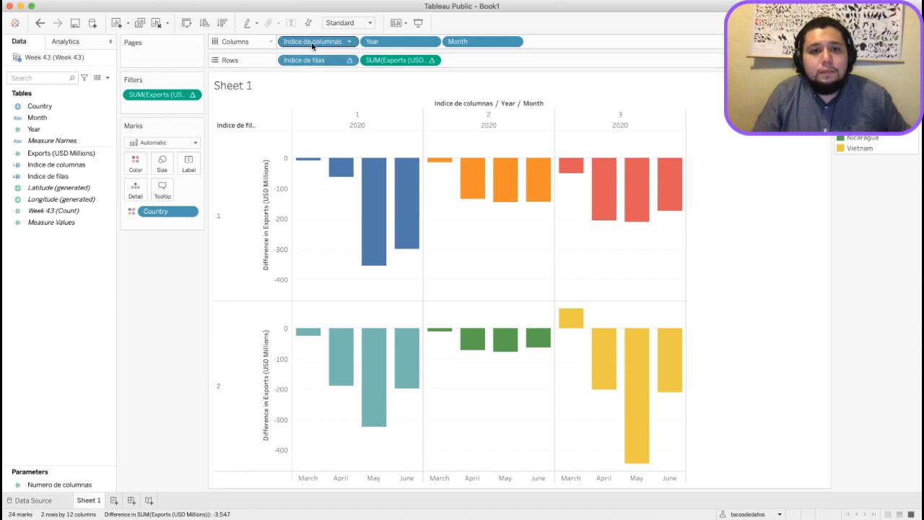
Review the formulas of the Indice de columnas and Indice de filas calculated fields.
left_click(57, 170)
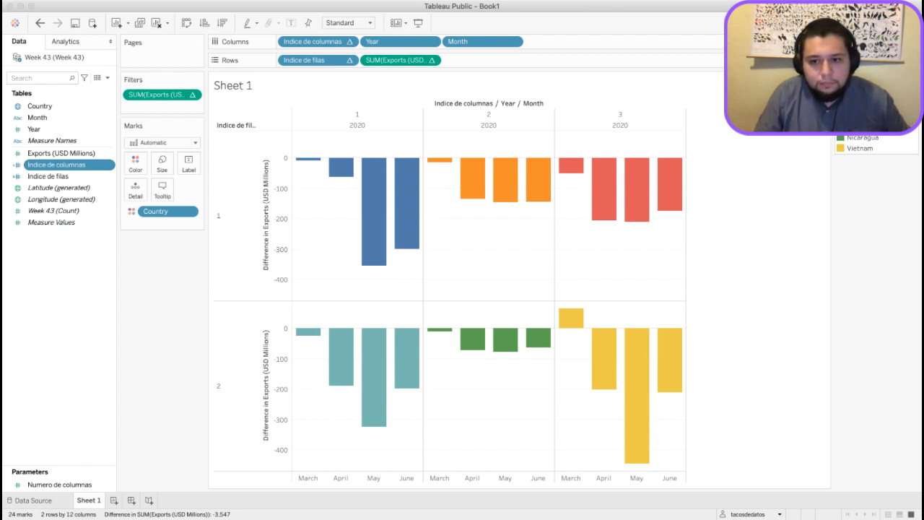
left_click(615, 434)
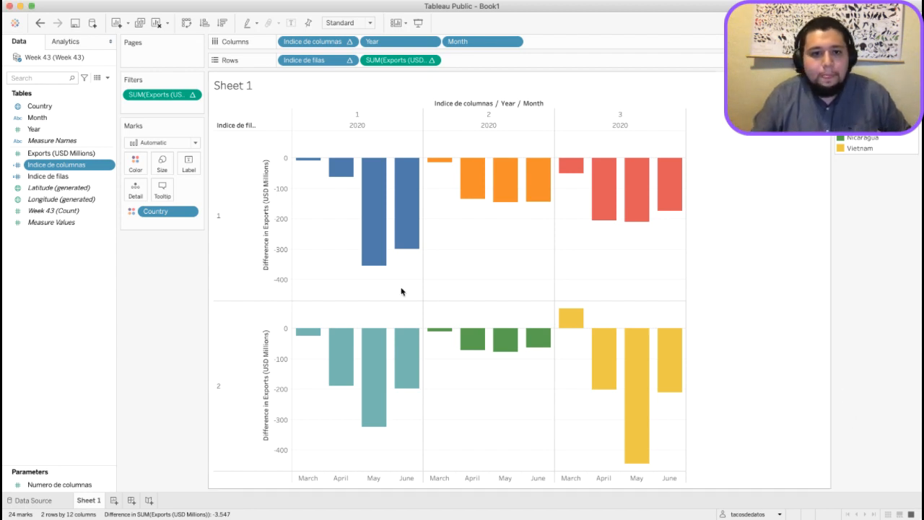
left_click(65, 181)
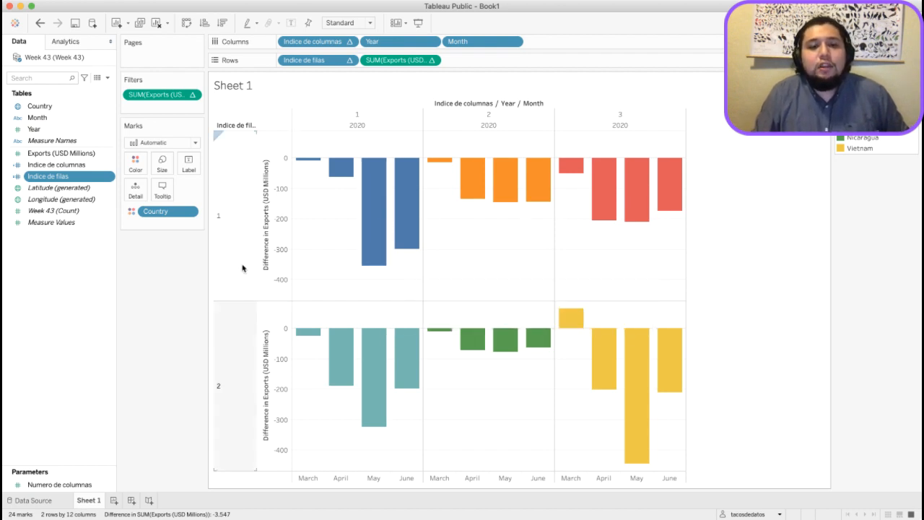
Show the Numero de columnas parameter control, test the grid with 2 and 1 columns, and set it back to 3.
left_click(71, 484)
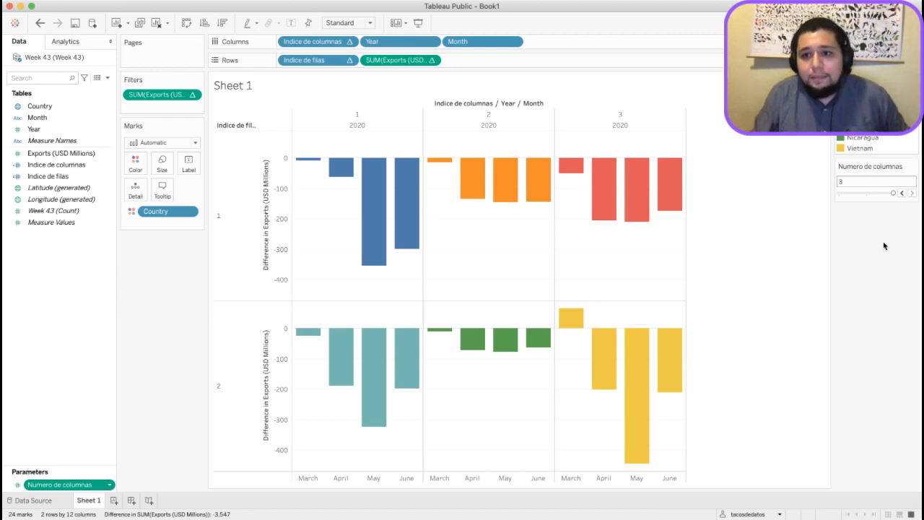
left_click(901, 194)
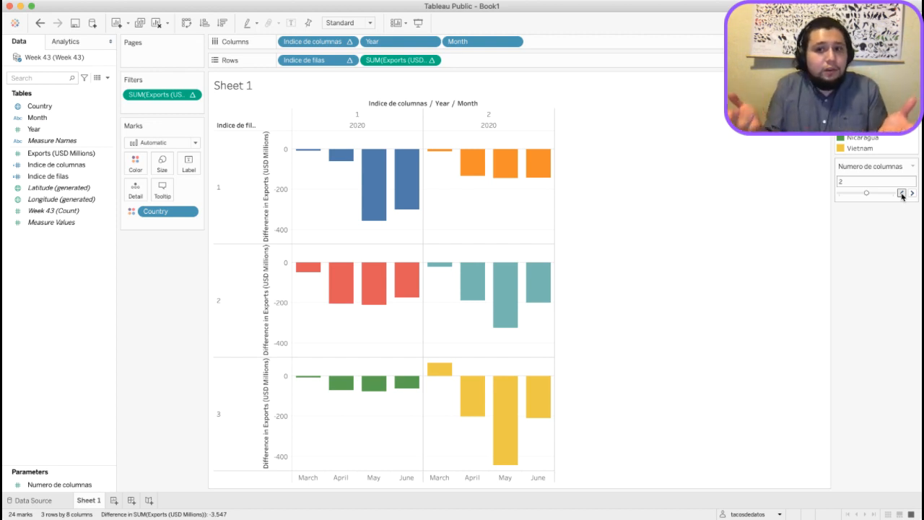
left_click(902, 194)
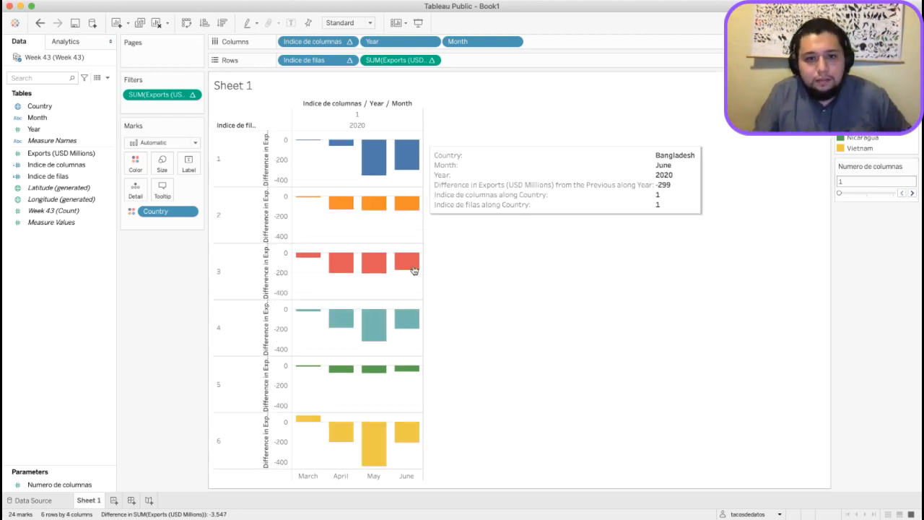
left_click(912, 194)
left_click(912, 194)
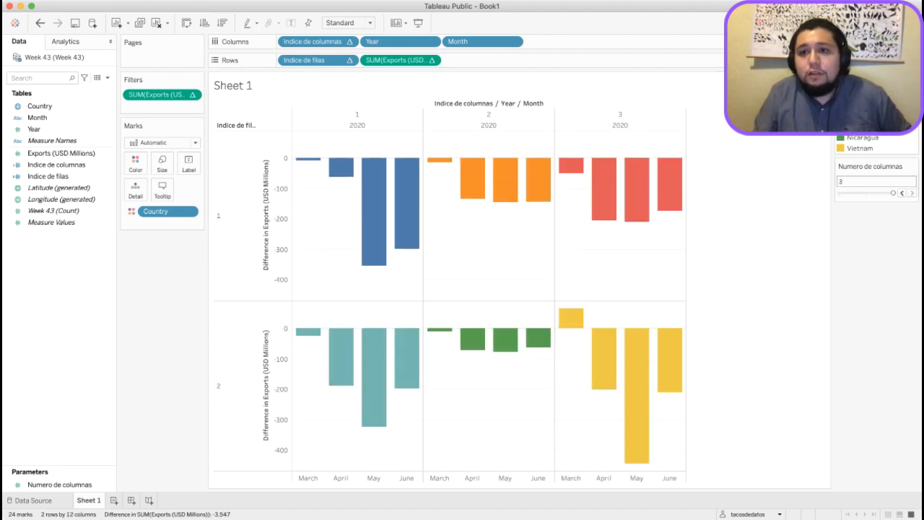